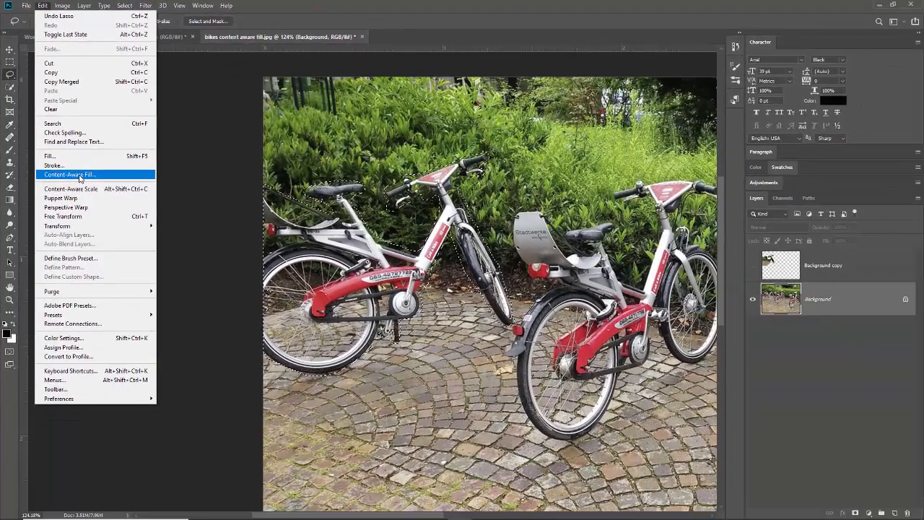
- Start Content-Aware Fill on the selected leftmost bicycle and exclude the whole middle bicycle from the sampling area
{"action": "left_click", "coordinate": [108, 240]}
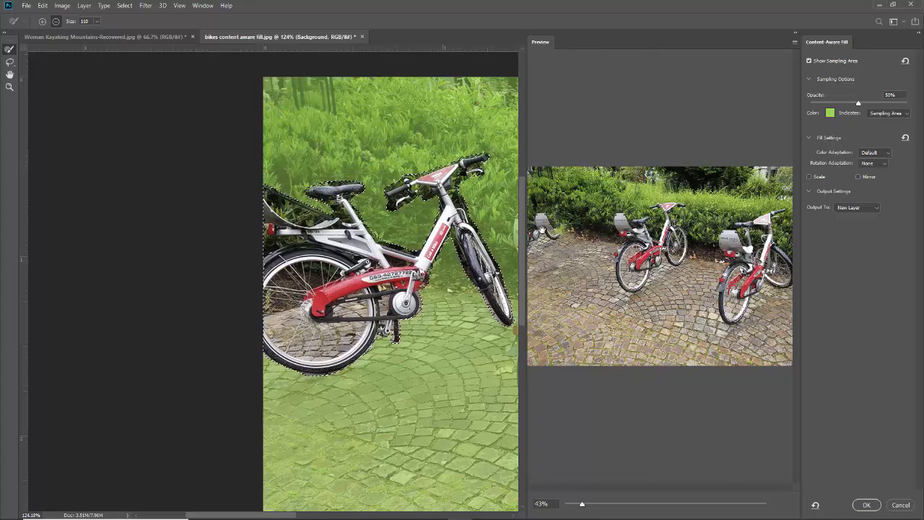
{"action": "left_click_drag", "start_coordinate": [583, 505], "coordinate": [552, 490]}
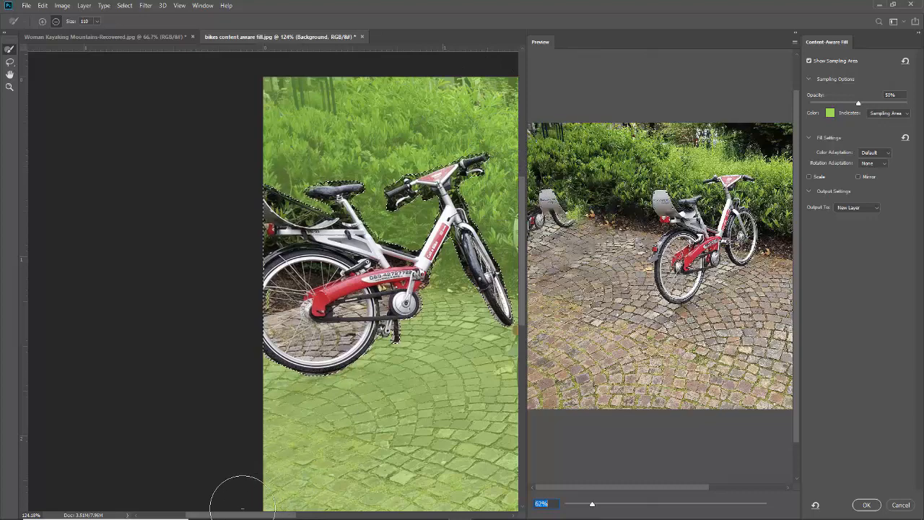
{"action": "left_click_drag", "start_coordinate": [238, 515], "coordinate": [276, 517]}
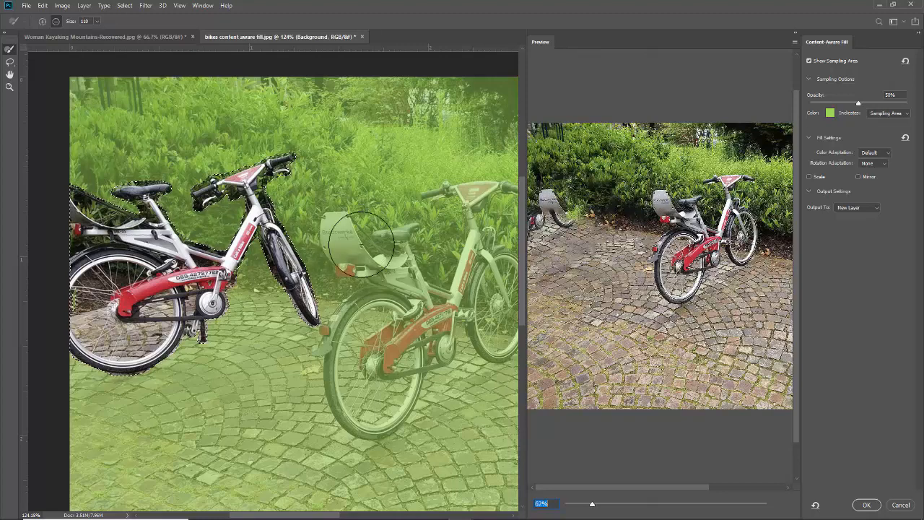
{"action": "left_click_drag", "start_coordinate": [338, 228], "coordinate": [370, 257]}
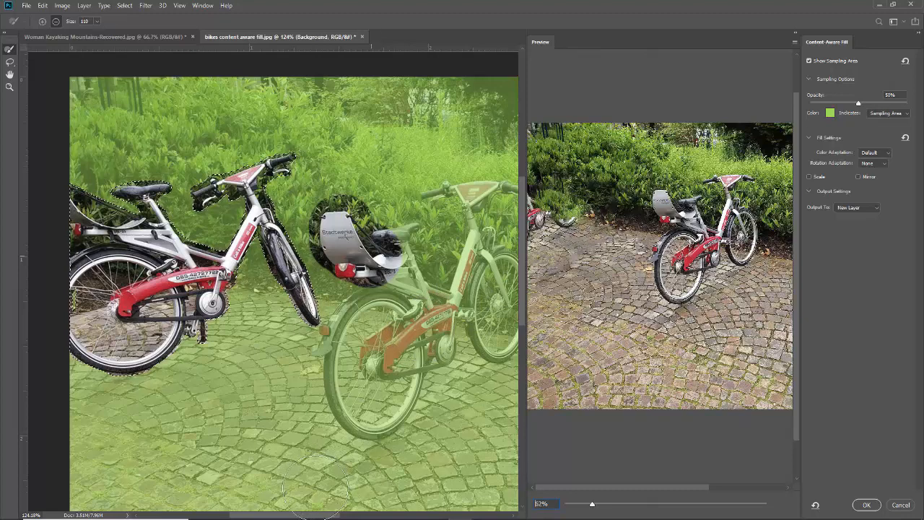
{"action": "left_click_drag", "start_coordinate": [305, 515], "coordinate": [342, 516]}
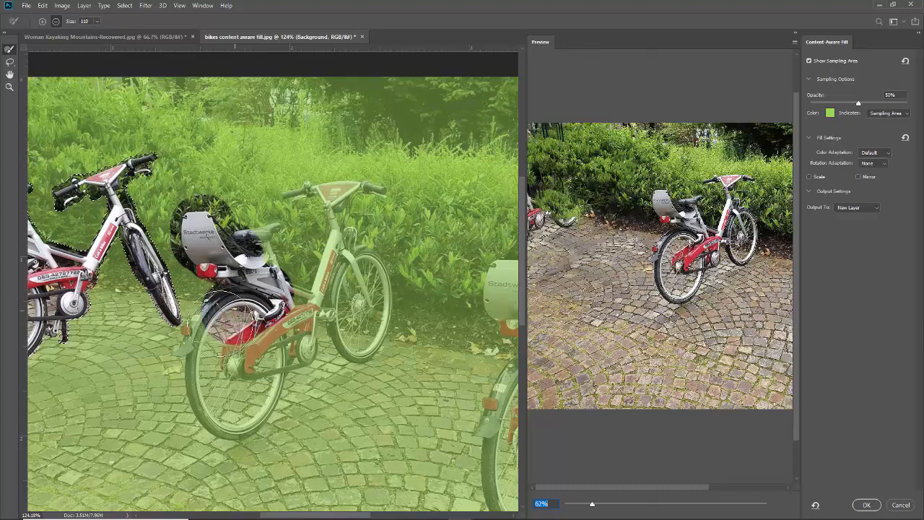
{"action": "mouse_move", "coordinate": [231, 330]}
{"action": "left_mouse_down"}
{"action": "mouse_move", "coordinate": [202, 349]}
{"action": "mouse_move", "coordinate": [227, 413]}
{"action": "mouse_move", "coordinate": [260, 403]}
{"action": "mouse_move", "coordinate": [285, 338]}
{"action": "mouse_move", "coordinate": [307, 338]}
{"action": "mouse_move", "coordinate": [339, 305]}
{"action": "mouse_move", "coordinate": [368, 342]}
{"action": "mouse_move", "coordinate": [386, 295]}
{"action": "mouse_move", "coordinate": [368, 258]}
{"action": "mouse_move", "coordinate": [335, 258]}
{"action": "mouse_move", "coordinate": [325, 233]}
{"action": "mouse_move", "coordinate": [325, 197]}
{"action": "mouse_move", "coordinate": [368, 193]}
{"action": "mouse_move", "coordinate": [307, 197]}
{"action": "mouse_move", "coordinate": [327, 258]}
{"action": "mouse_move", "coordinate": [278, 294]}
{"action": "mouse_move", "coordinate": [245, 244]}
{"action": "mouse_move", "coordinate": [216, 255]}
{"action": "mouse_move", "coordinate": [271, 287]}
{"action": "mouse_move", "coordinate": [265, 241]}
{"action": "mouse_move", "coordinate": [279, 292]}
{"action": "left_mouse_up"}
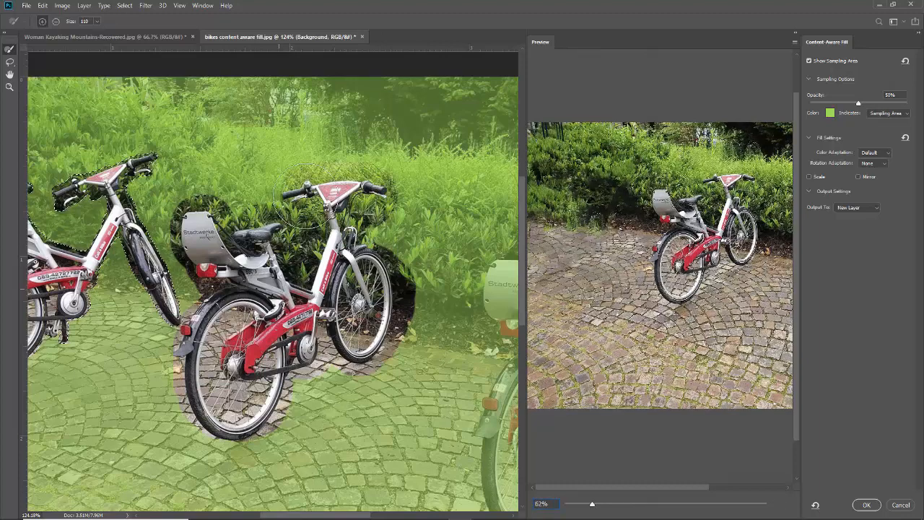
{"action": "mouse_move", "coordinate": [306, 196]}
{"action": "left_mouse_down"}
{"action": "mouse_move", "coordinate": [367, 193]}
{"action": "mouse_move", "coordinate": [305, 195]}
{"action": "left_mouse_up"}
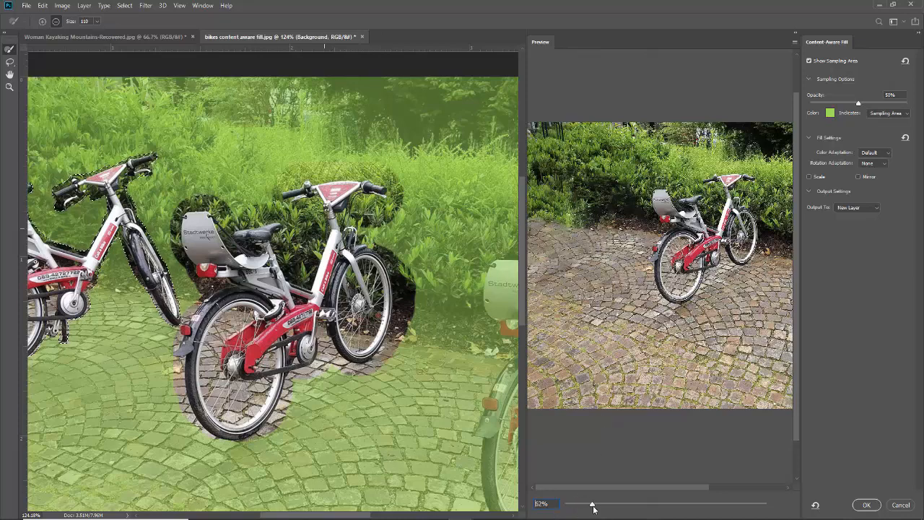
- Exclude the bright gap in the trees above the middle bicycle and the dark shrub above the selected bicycle's handlebar from sampling
{"action": "left_click_drag", "start_coordinate": [592, 506], "coordinate": [580, 510]}
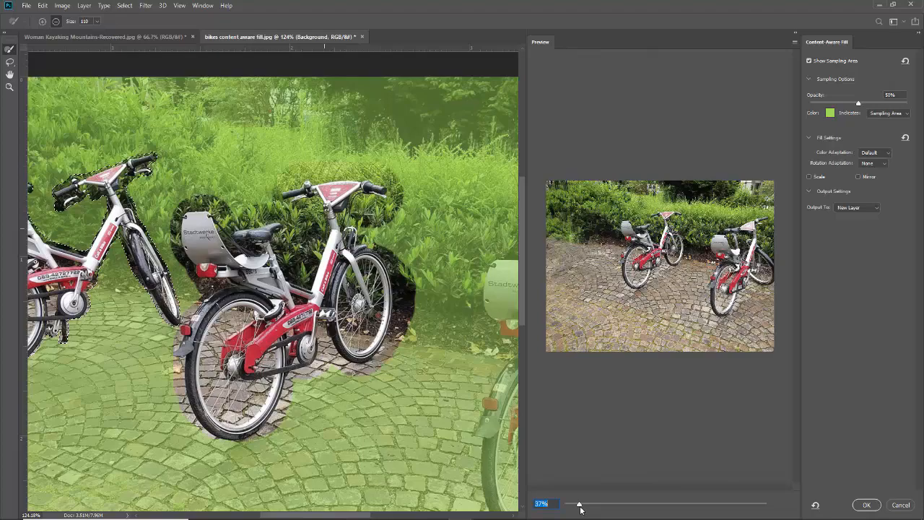
{"action": "left_click_drag", "start_coordinate": [579, 510], "coordinate": [545, 490]}
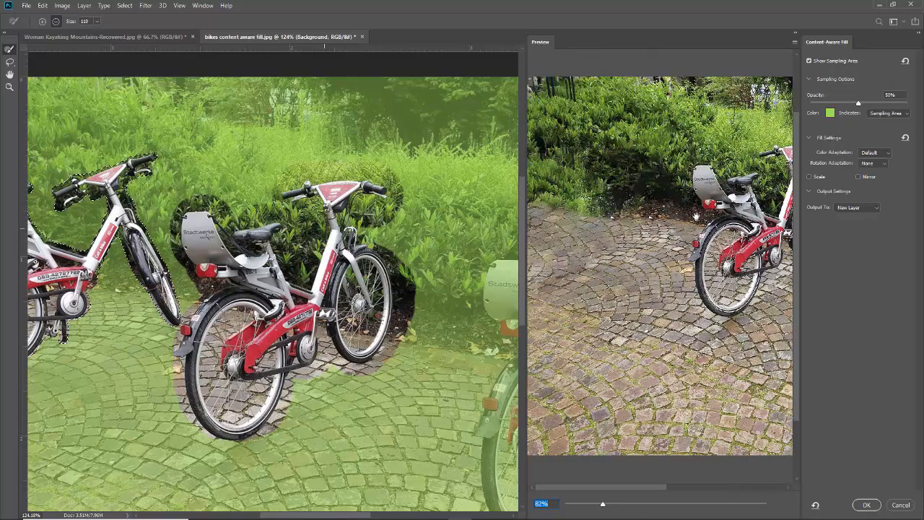
{"action": "left_click", "coordinate": [433, 328]}
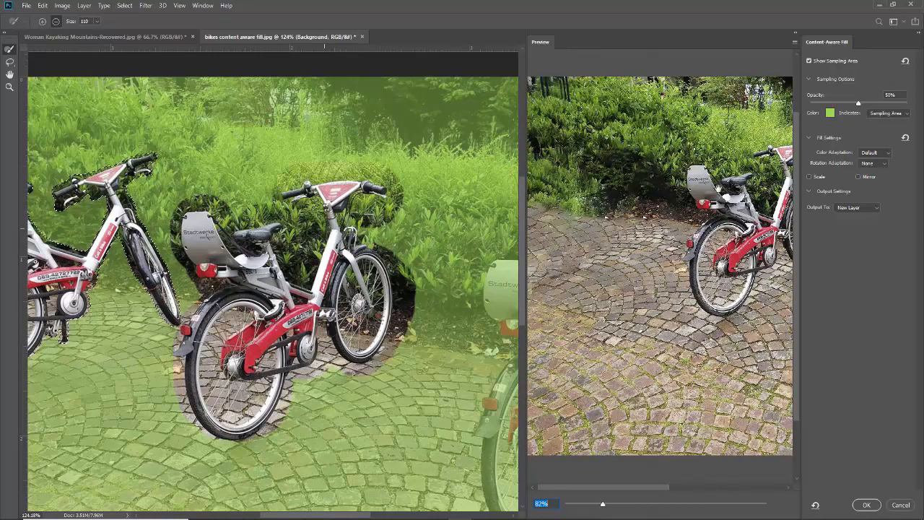
{"action": "left_click_drag", "start_coordinate": [586, 488], "coordinate": [718, 503]}
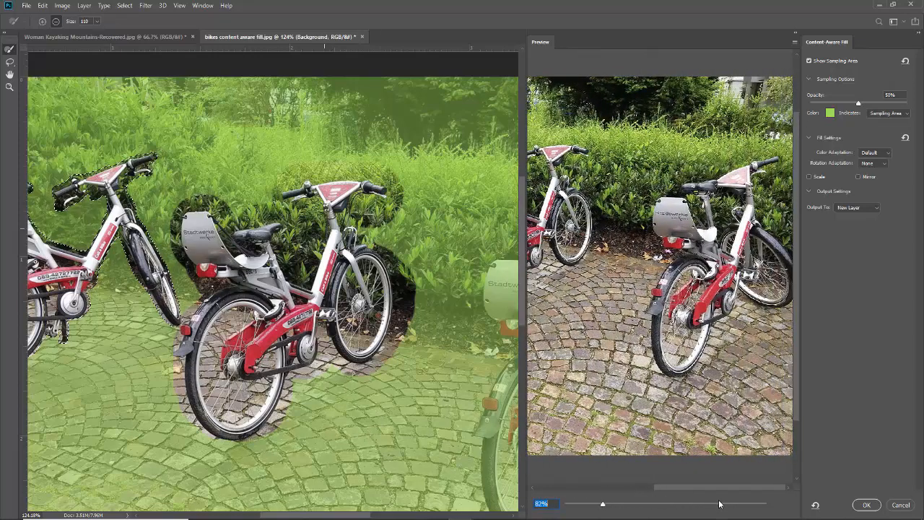
{"action": "left_click_drag", "start_coordinate": [700, 503], "coordinate": [596, 509]}
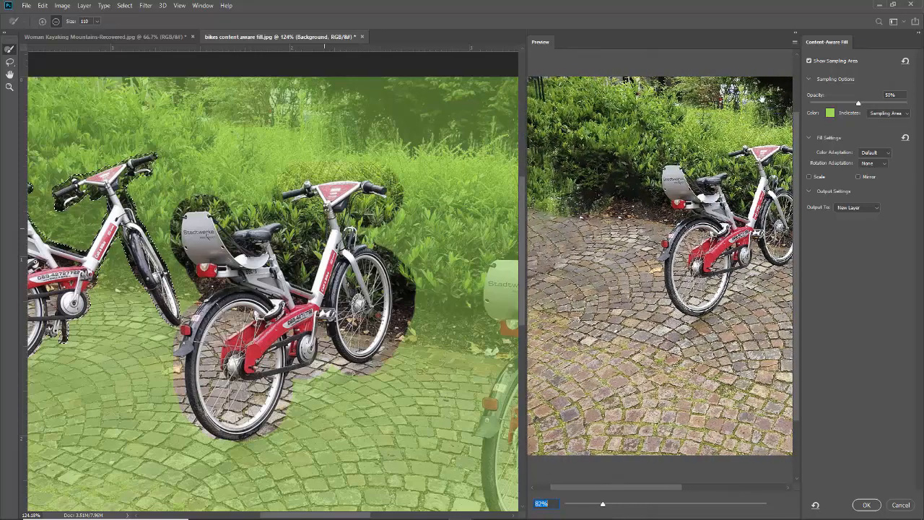
{"action": "left_click", "coordinate": [314, 124]}
{"action": "left_click", "coordinate": [314, 105]}
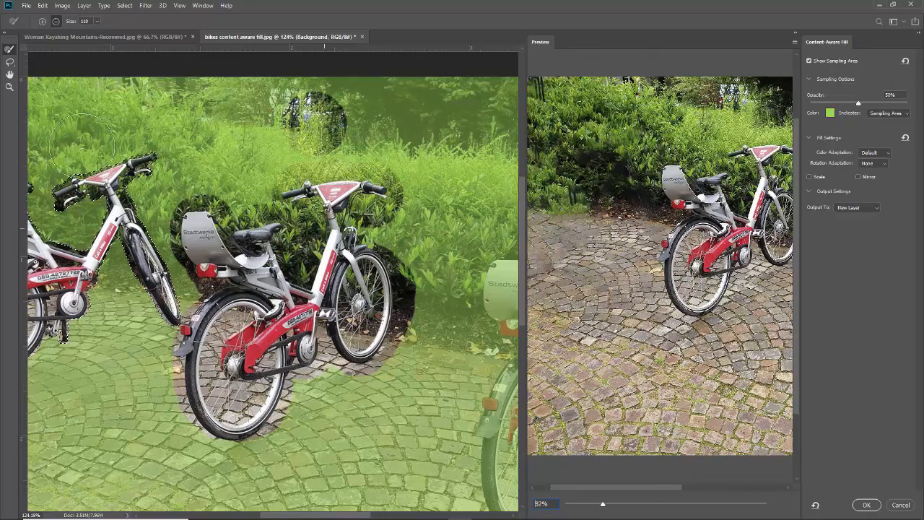
{"action": "left_click_drag", "start_coordinate": [54, 126], "coordinate": [101, 119]}
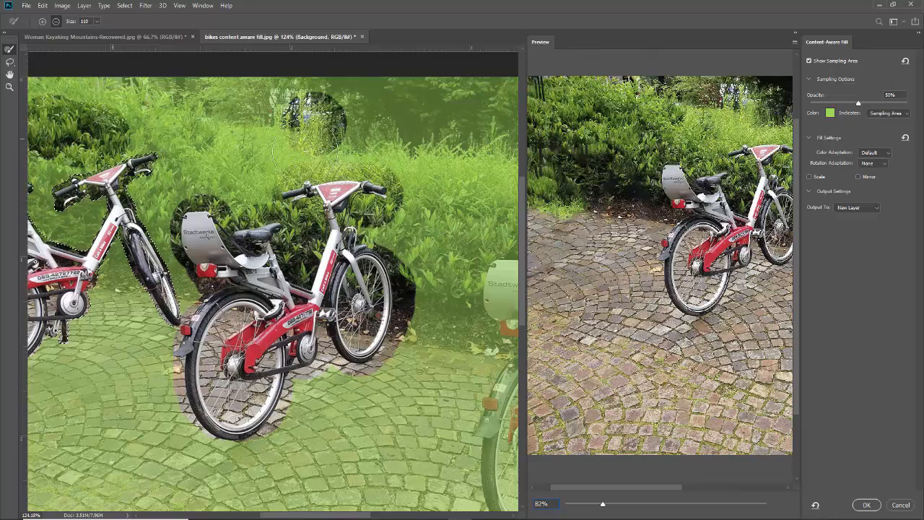
- Exclude the bright grassy hedge top and the bushes behind the middle and rightmost bicycles from the sampling area
{"action": "left_click_drag", "start_coordinate": [302, 150], "coordinate": [514, 160]}
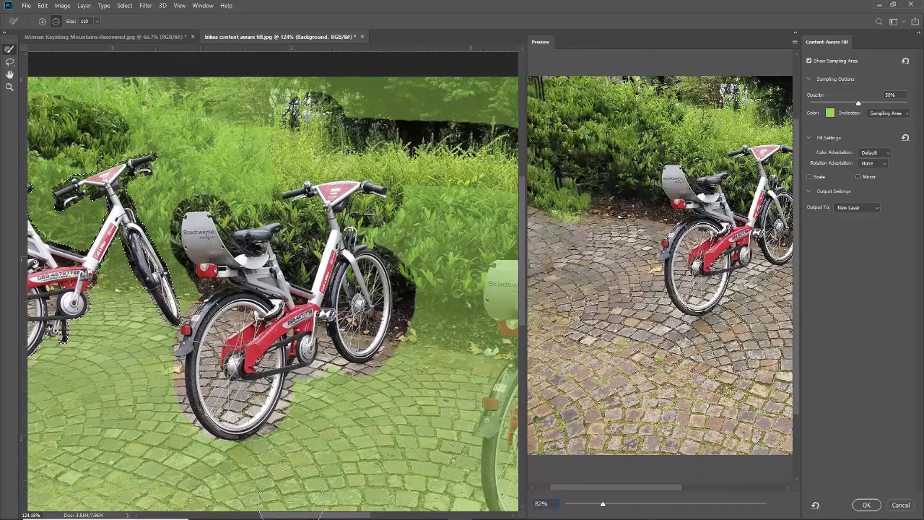
{"action": "scroll", "coordinate": [289, 495], "scroll_direction": "right", "scroll_amount": 5}
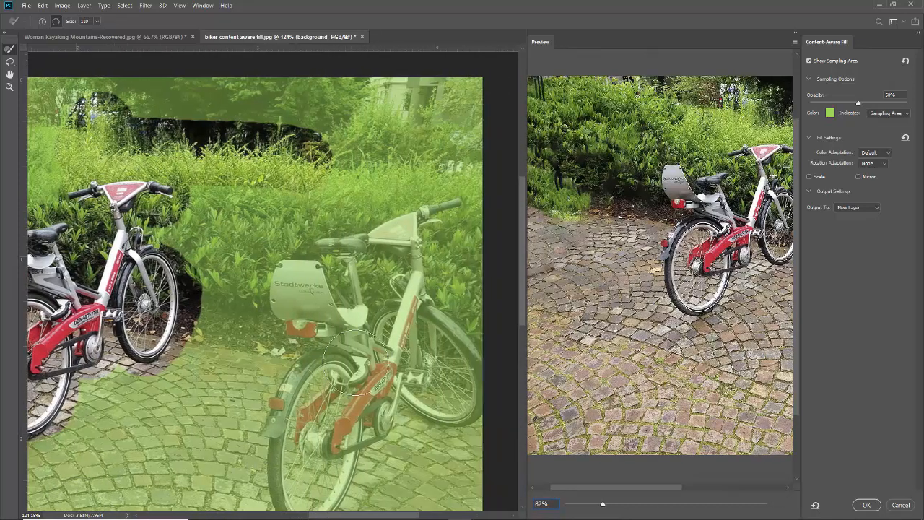
{"action": "left_click_drag", "start_coordinate": [319, 181], "coordinate": [449, 173]}
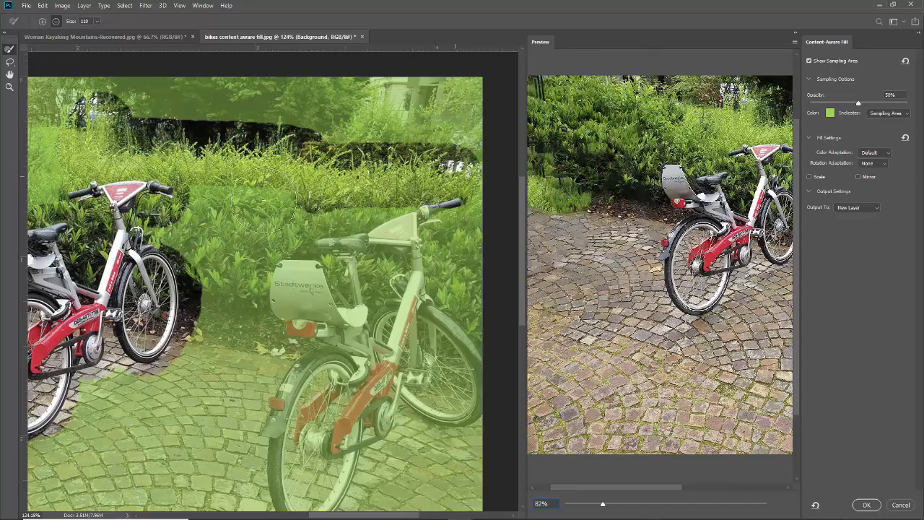
{"action": "mouse_move", "coordinate": [263, 200]}
{"action": "left_mouse_down"}
{"action": "mouse_move", "coordinate": [217, 183]}
{"action": "mouse_move", "coordinate": [317, 189]}
{"action": "mouse_move", "coordinate": [360, 138]}
{"action": "mouse_move", "coordinate": [429, 133]}
{"action": "left_mouse_up"}
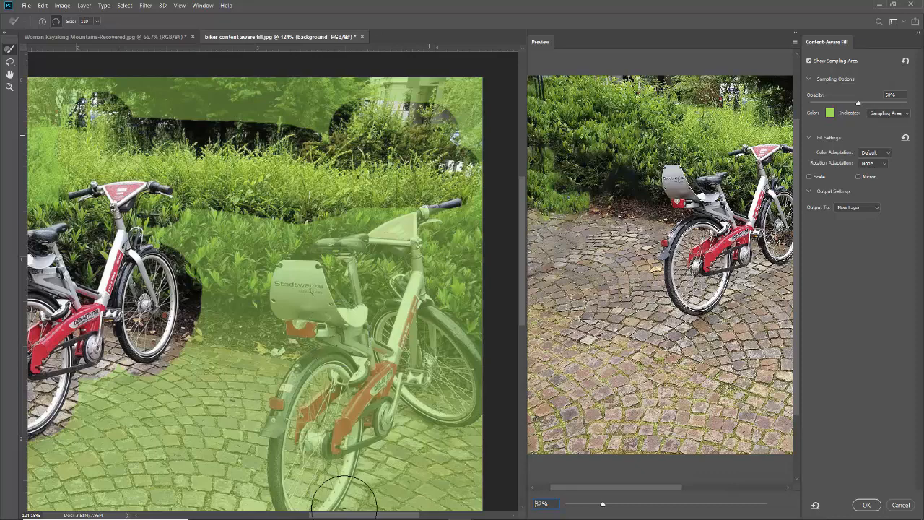
- Exclude the shrubs and dark posts in the photo's upper-left corner from sampling and apply the fill to a new layer
{"action": "left_click_drag", "start_coordinate": [347, 515], "coordinate": [216, 515]}
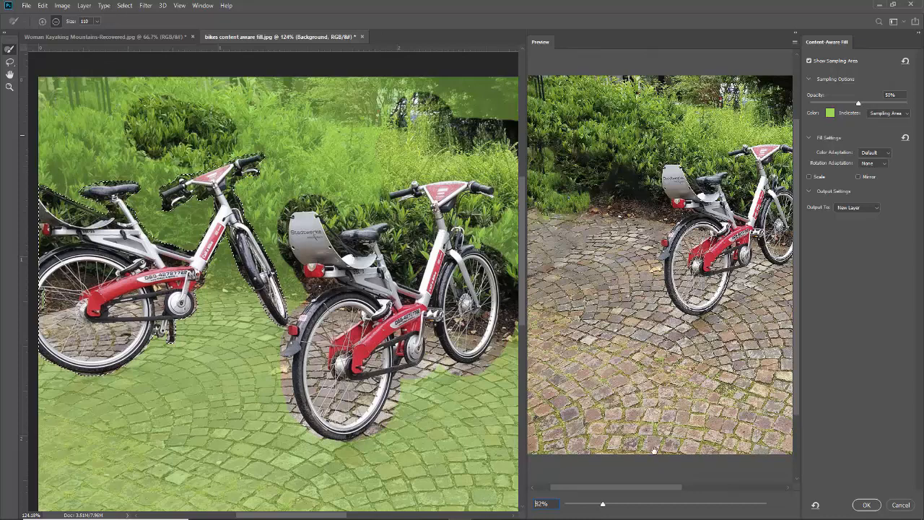
{"action": "left_click_drag", "start_coordinate": [620, 488], "coordinate": [600, 498]}
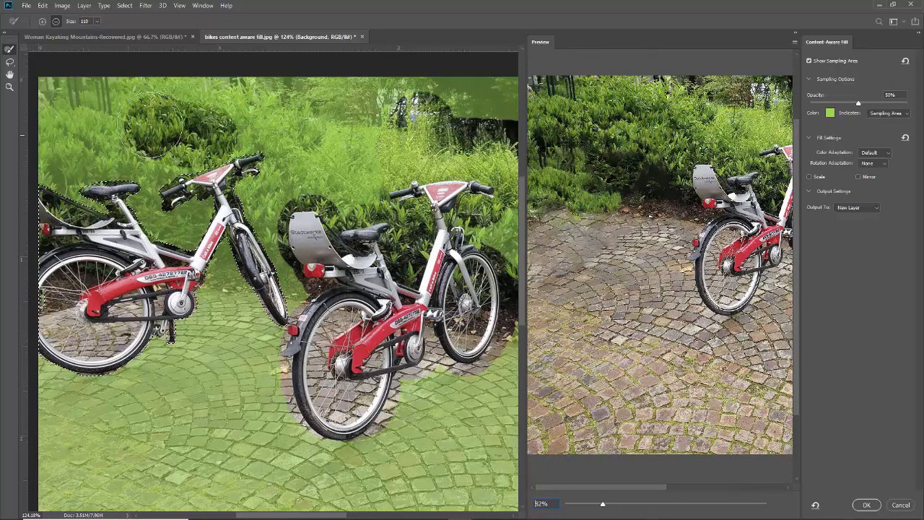
{"action": "left_click_drag", "start_coordinate": [88, 87], "coordinate": [62, 86]}
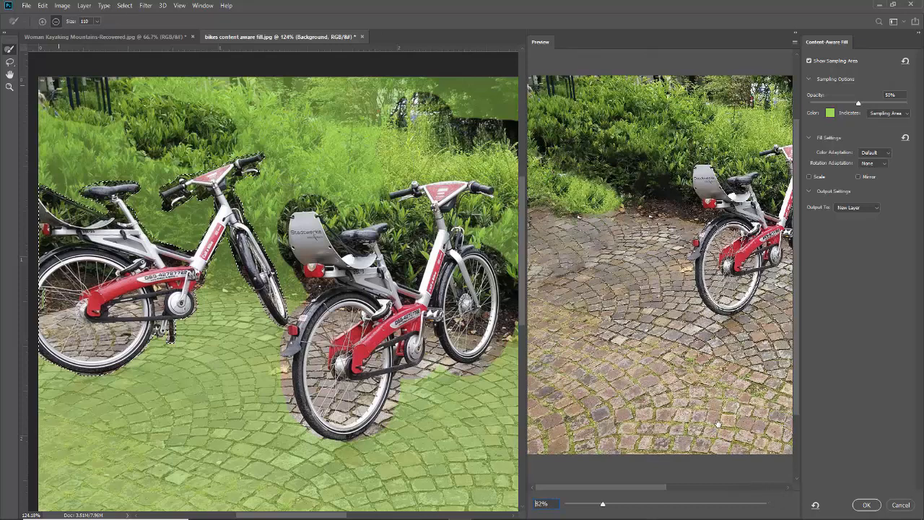
{"action": "left_click", "coordinate": [867, 505]}
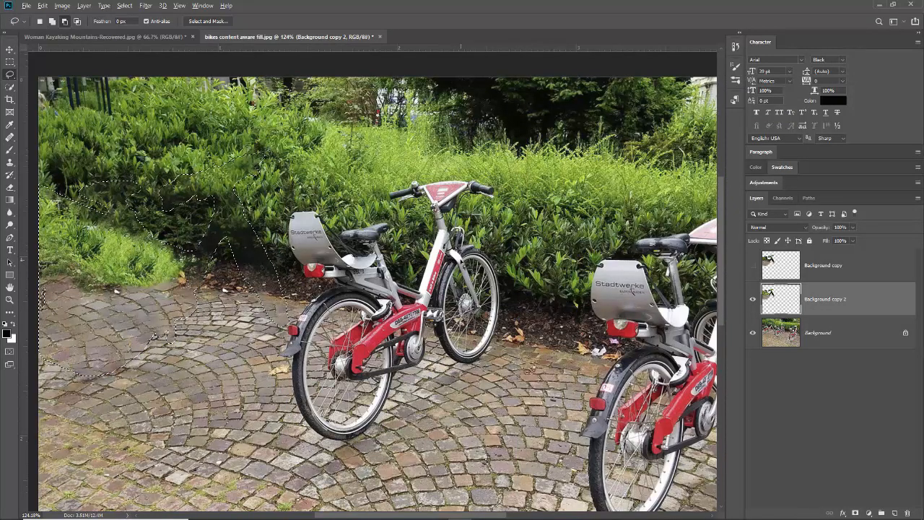
- Deselect, hide the Background copy 2 layer and show the Background copy layer to compare the two fills
{"action": "scroll", "coordinate": [466, 266], "scroll_direction": "down", "scroll_amount": 2}
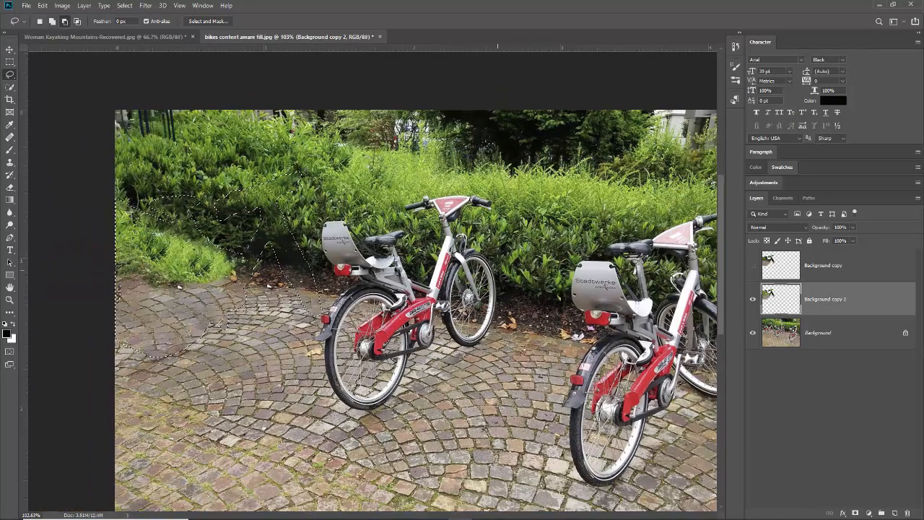
{"action": "scroll", "coordinate": [465, 266], "scroll_direction": "down", "scroll_amount": 1}
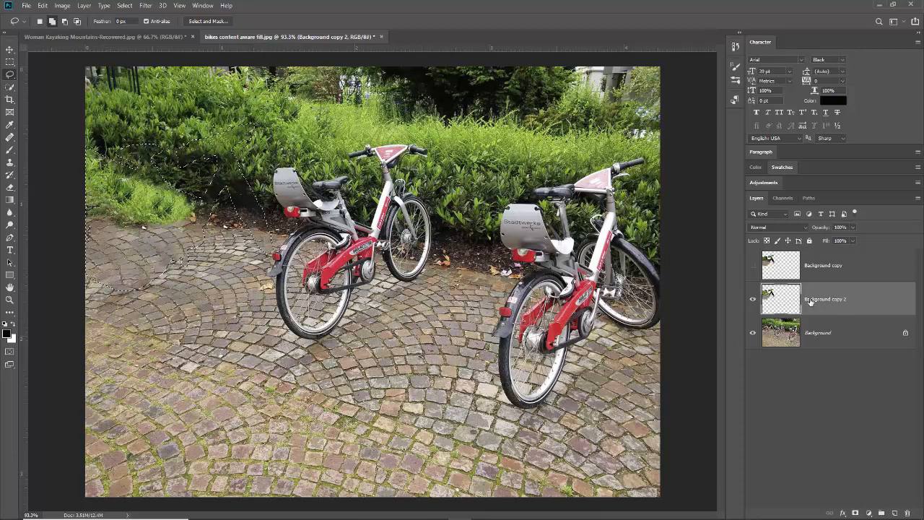
{"action": "left_click", "coordinate": [753, 300]}
{"action": "left_click", "coordinate": [753, 300]}
{"action": "key", "text": "ctrl+d"}
{"action": "left_click", "coordinate": [752, 303]}
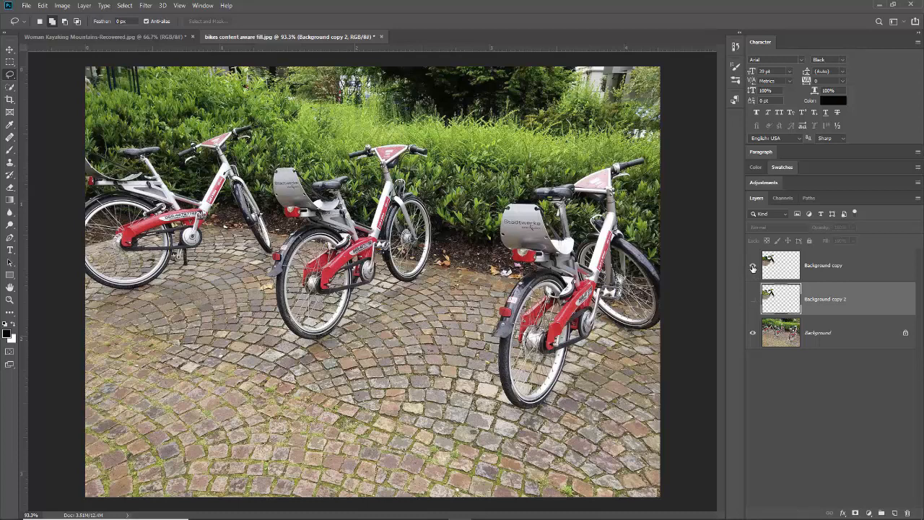
{"action": "left_click", "coordinate": [753, 268]}
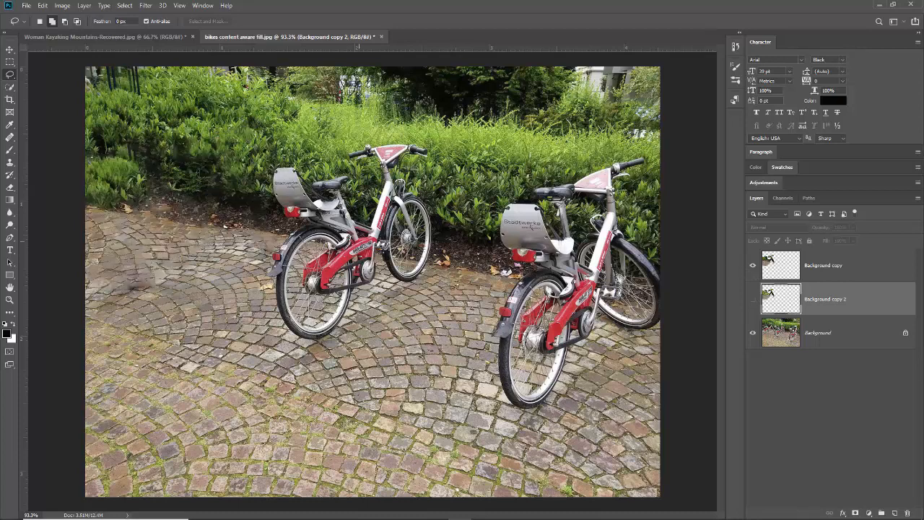